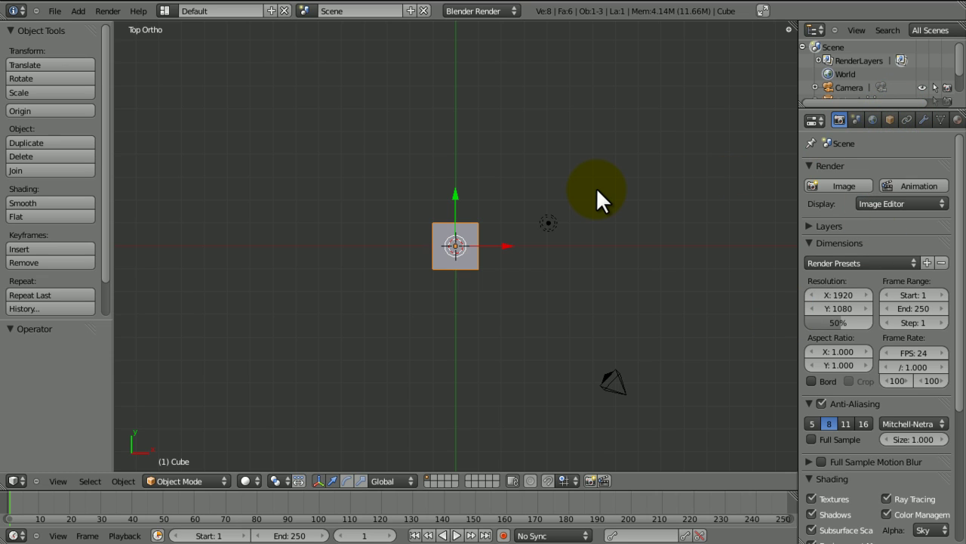
Delete the default cube from the scene.
click(514, 285)
middle_drag(431, 250, 421, 226)
key(x)
click(420, 227)
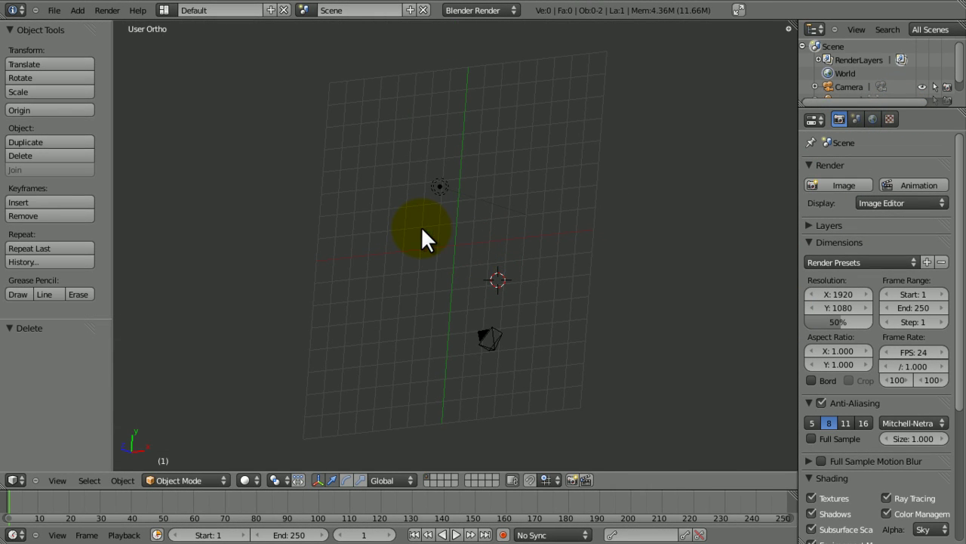
Snap the 3D cursor to the scene's centre and add a mesh plane there.
key(shift+s)
click(418, 226)
key(shift+a)
click(443, 227)
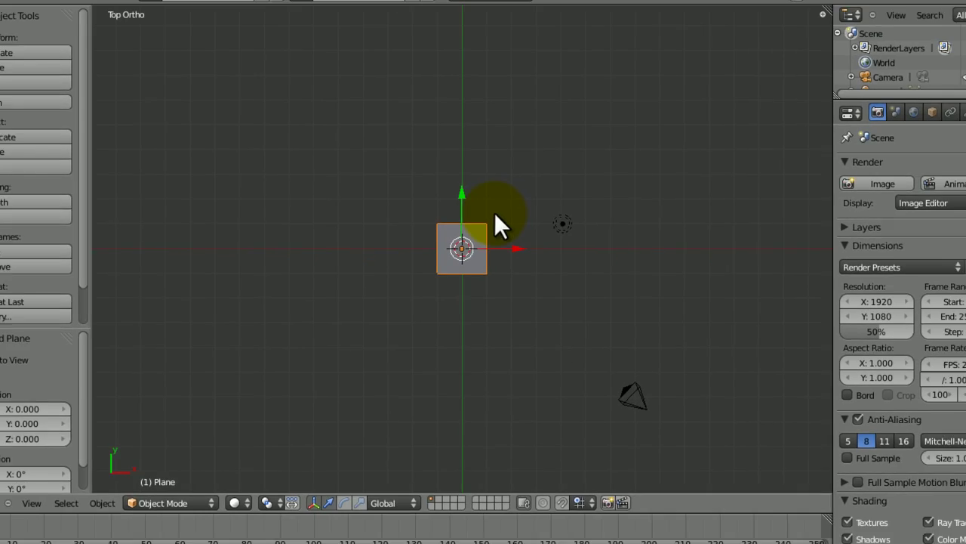
Scale the plane up uniformly by about 5.7.
key(s)
click(680, 129)
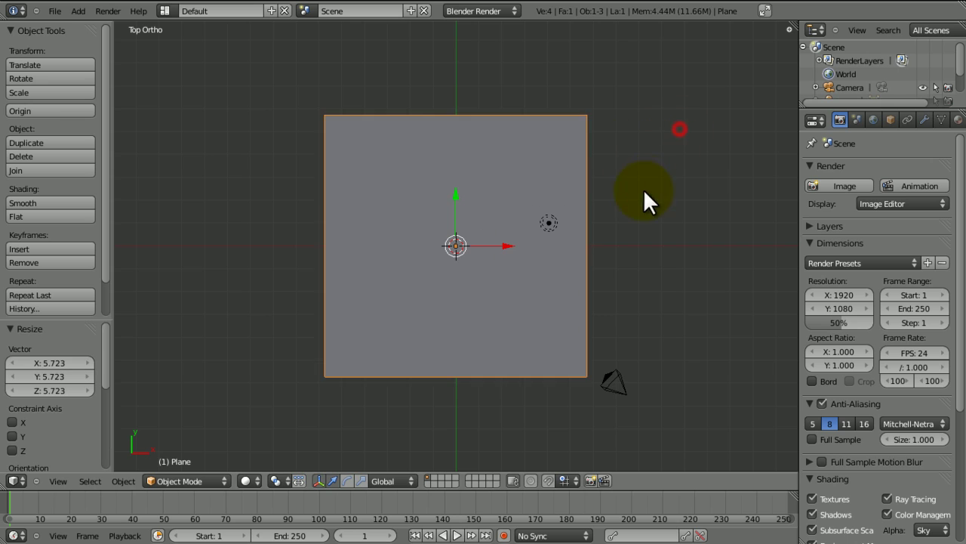
ctrl+middle_drag(643, 189, 579, 186)
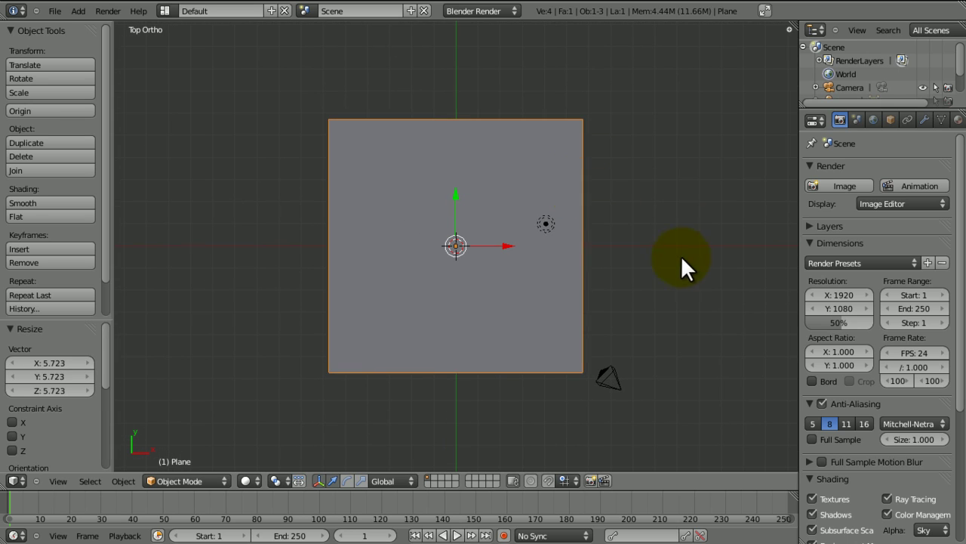
ctrl+middle_drag(665, 253, 621, 194)
Enter edit mode and subdivide the whole plane six times with one cut each.
key(Tab)
key(w)
click(618, 187)
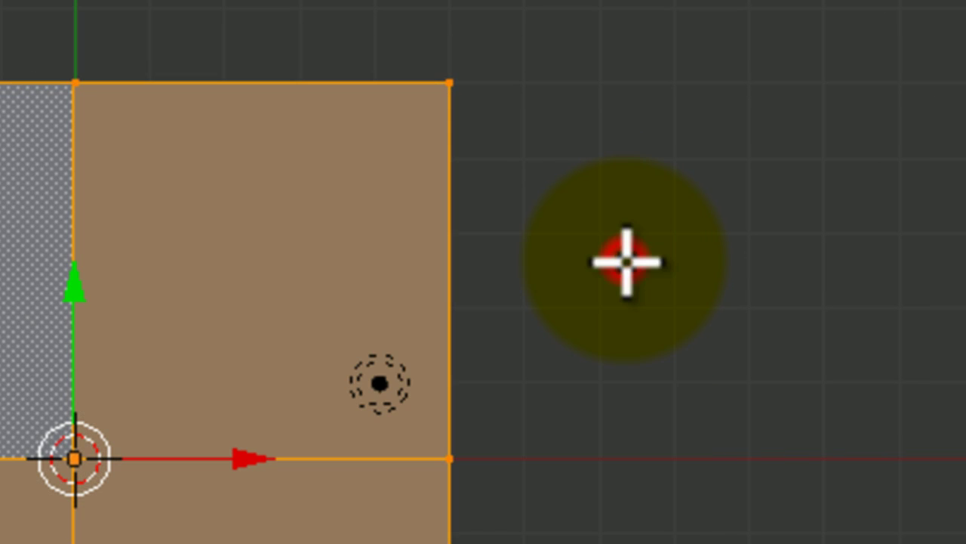
key(w)
click(626, 262)
key(w)
click(627, 262)
key(w)
click(626, 262)
key(w)
click(627, 262)
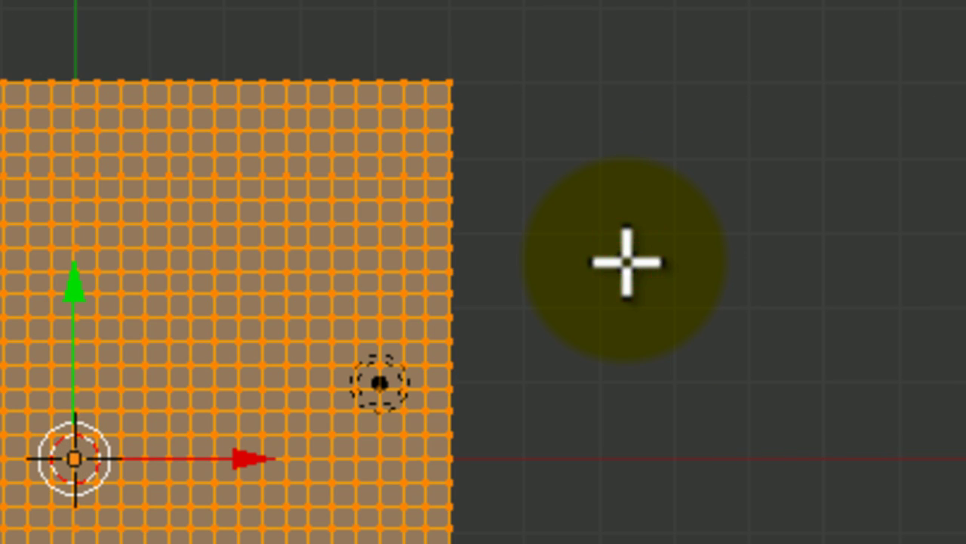
key(w)
click(627, 262)
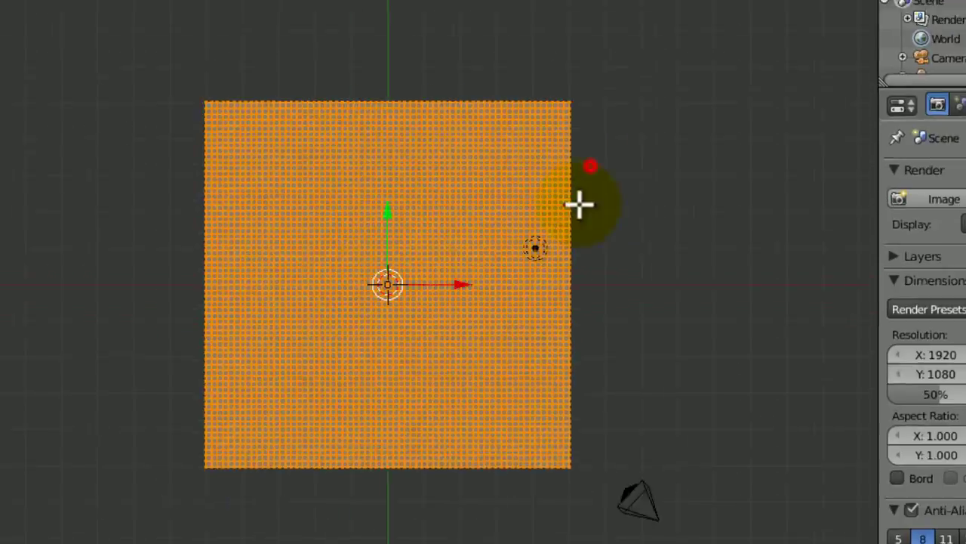
Try subdividing the whole plane two more times for a denser mesh.
scroll(527, 389, up, 5)
scroll(465, 264, down, 2)
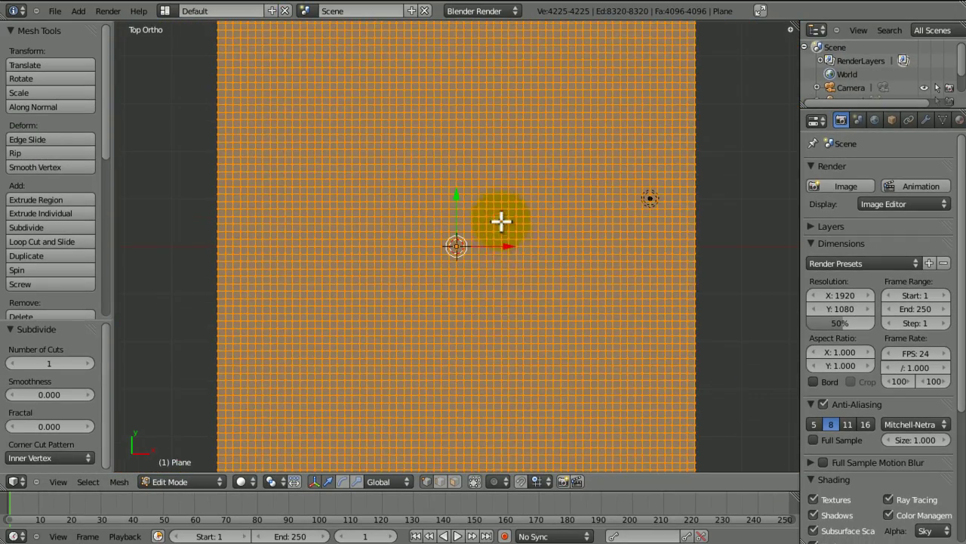
middle_drag(502, 221, 512, 247)
key(KP_7)
key(w)
click(511, 246)
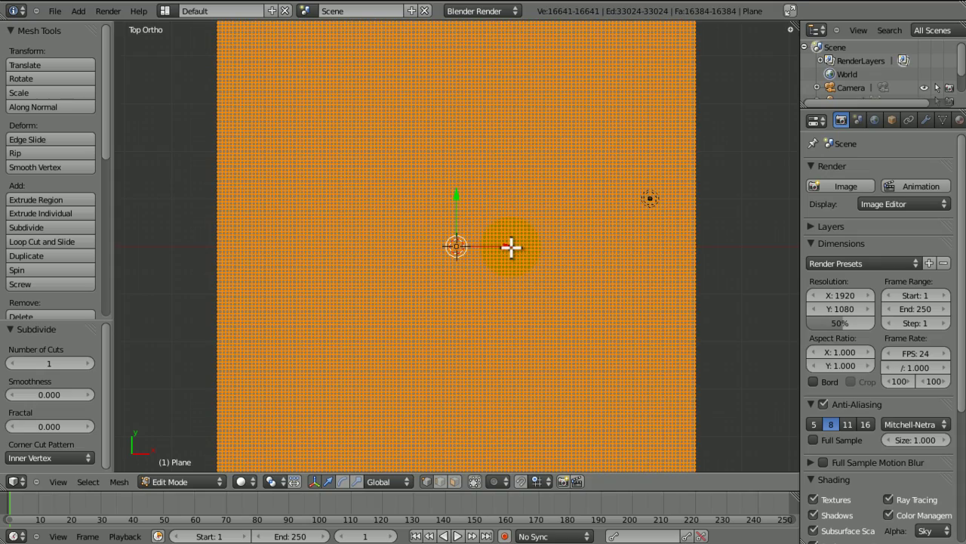
scroll(474, 177, down, 3)
scroll(472, 268, up, 5)
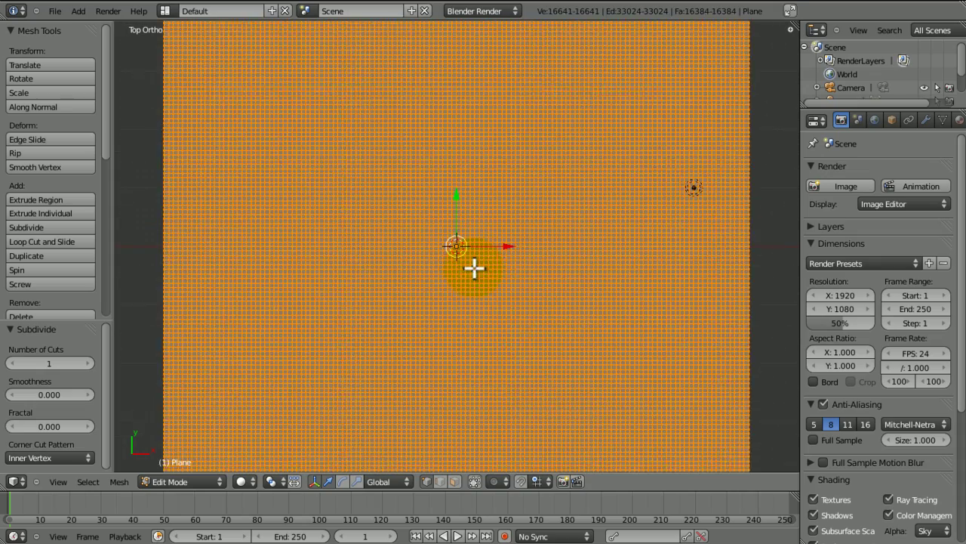
scroll(465, 326, up, 10)
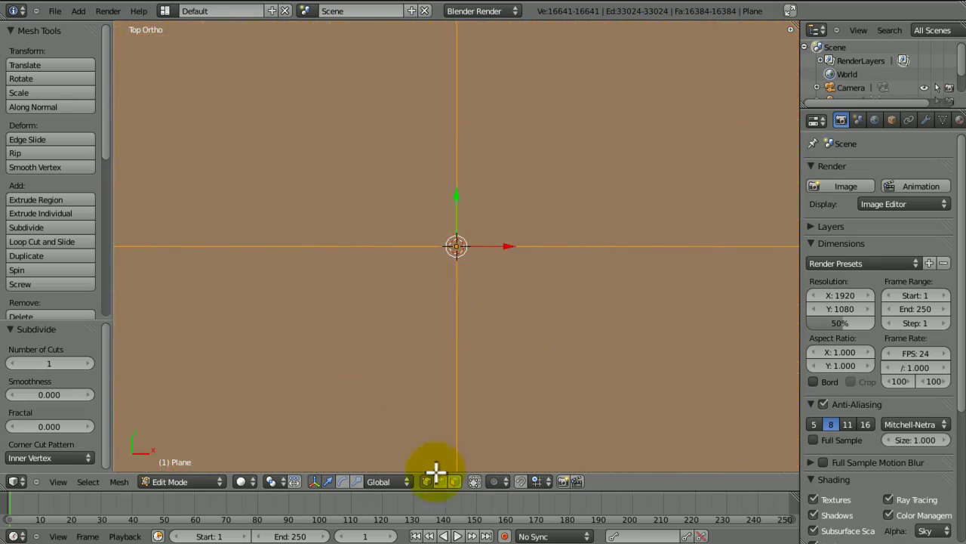
scroll(430, 405, down, 10)
key(w)
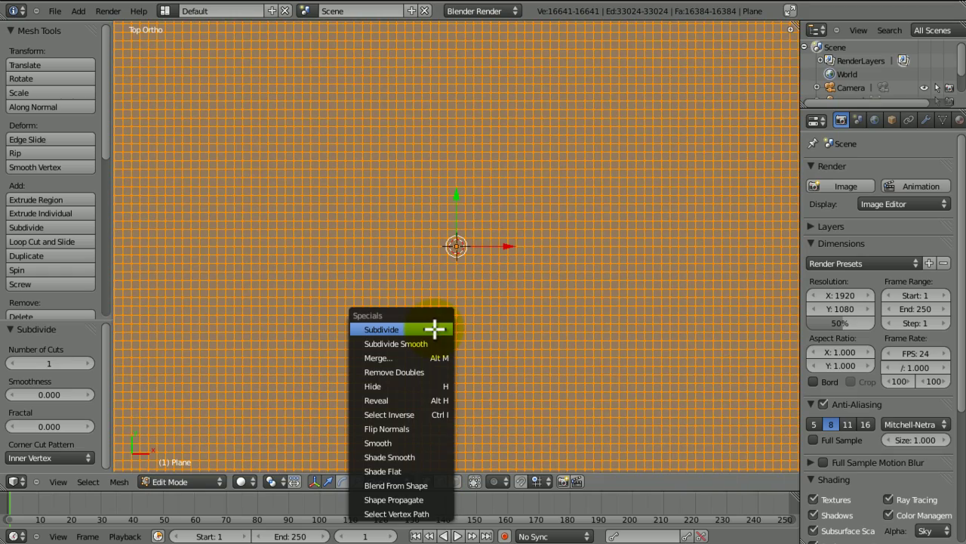
click(435, 328)
scroll(440, 249, down, 3)
scroll(441, 218, down, 3)
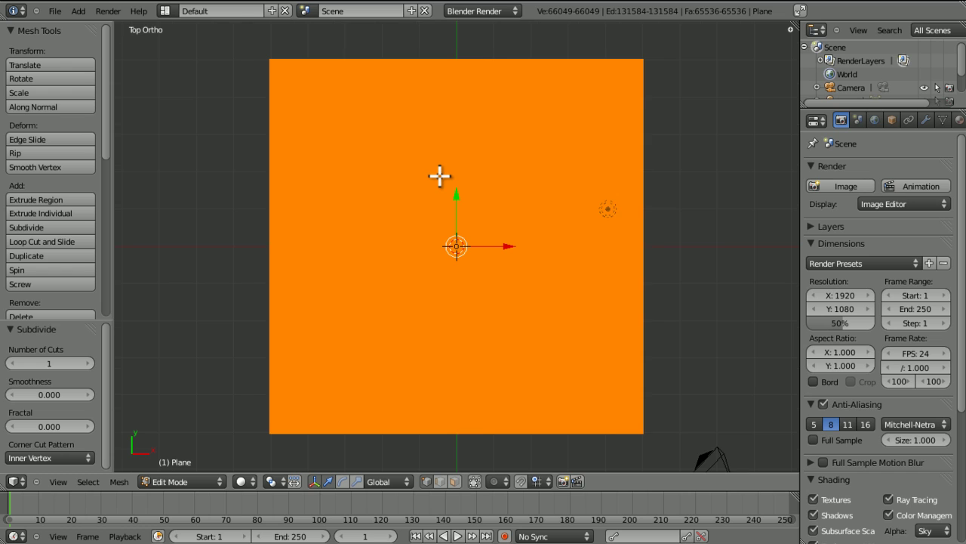
Check the mesh density in object and edit mode, and undo the last two subdivisions.
key(Tab)
middle_drag(475, 320, 474, 213)
key(Tab)
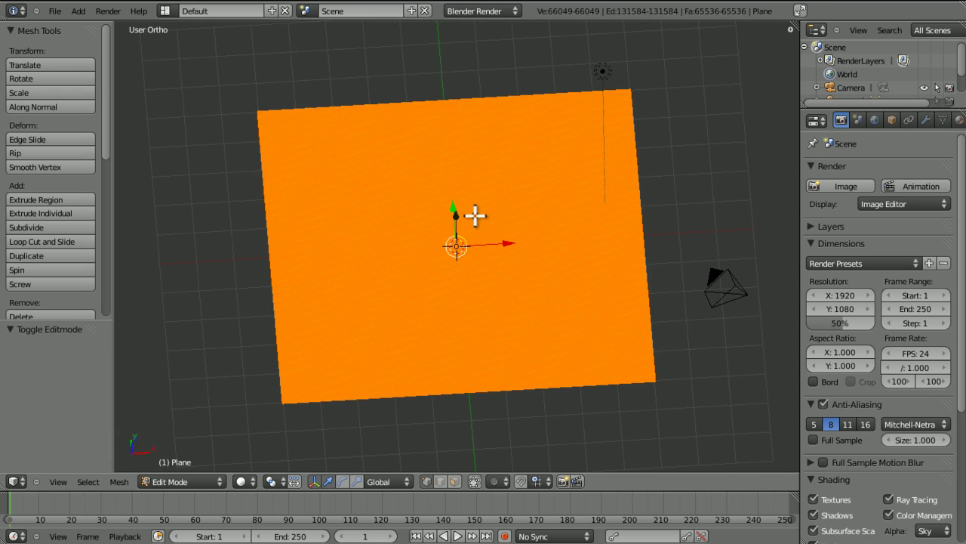
key(a)
scroll(464, 315, up, 3)
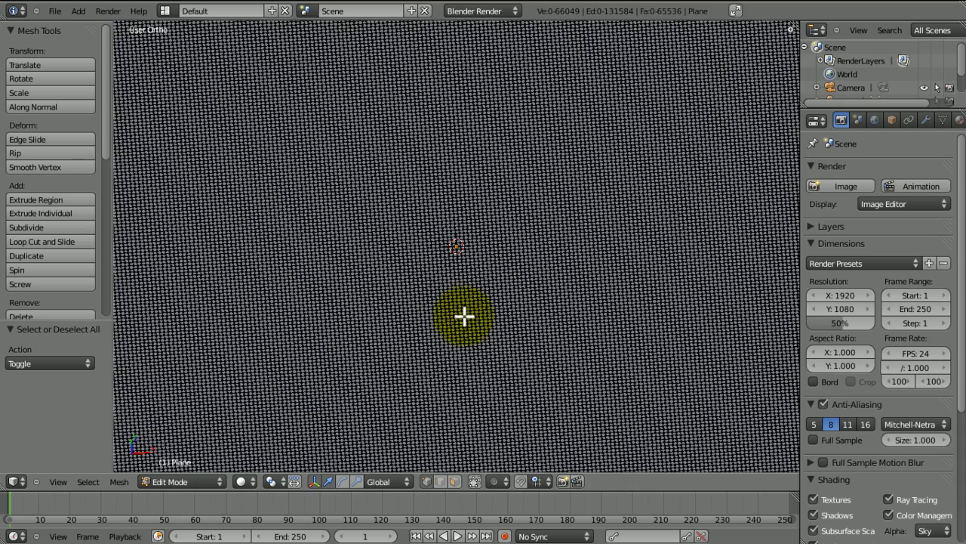
key(a)
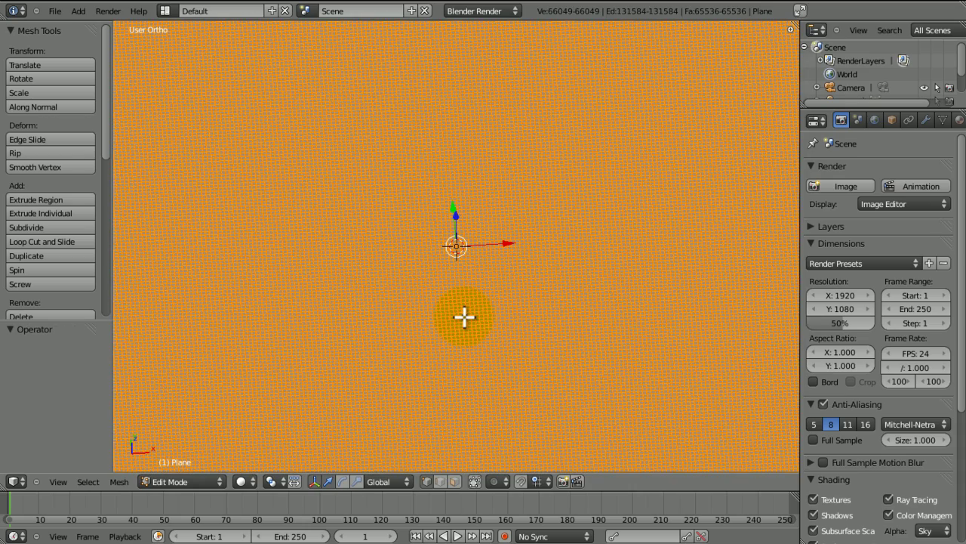
key(ctrl+z)
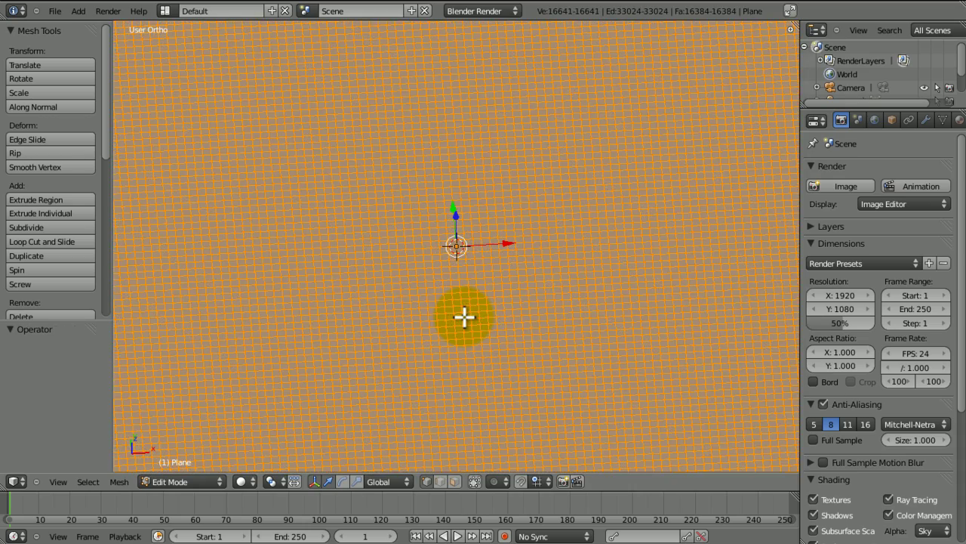
key(ctrl+z)
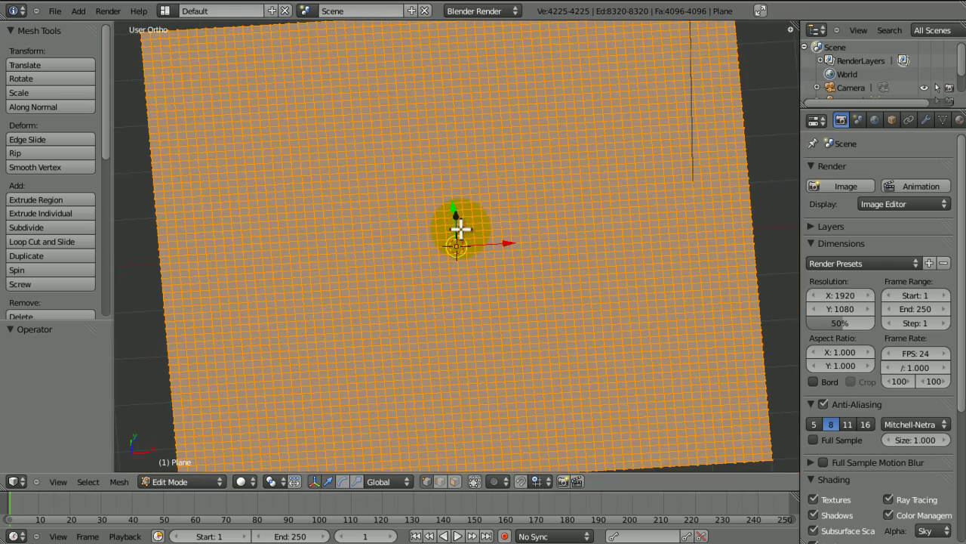
Deselect all the plane's vertices in top view and return to object mode.
key(KP_7)
key(Tab)
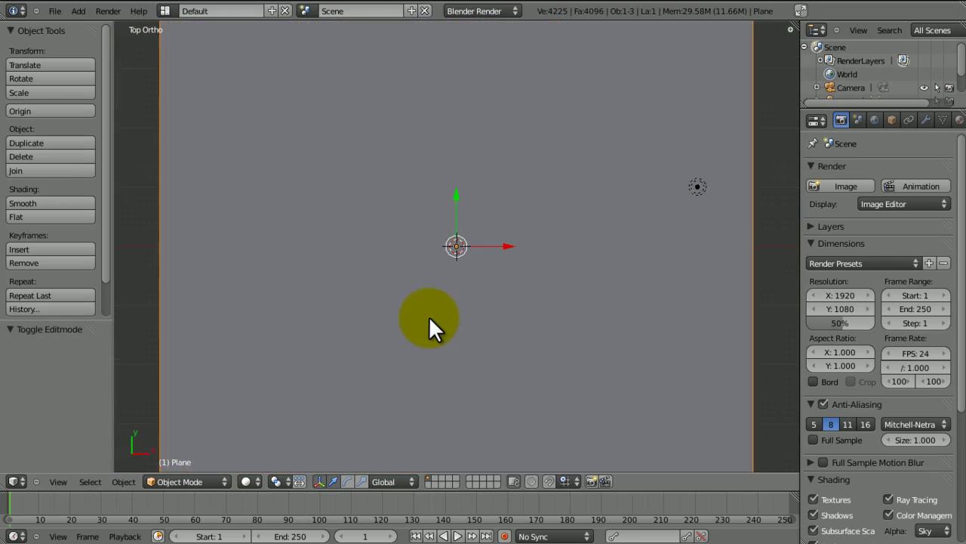
key(Tab)
key(a)
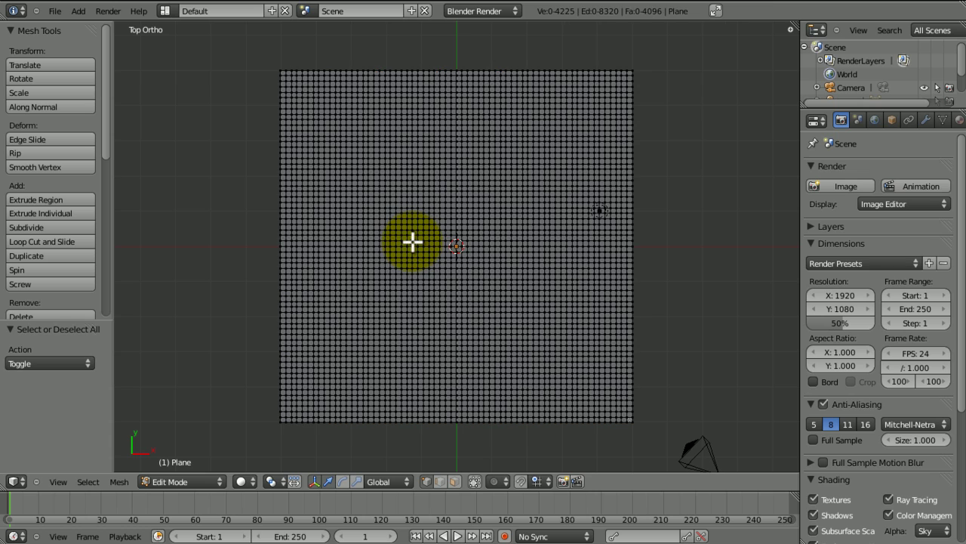
key(Tab)
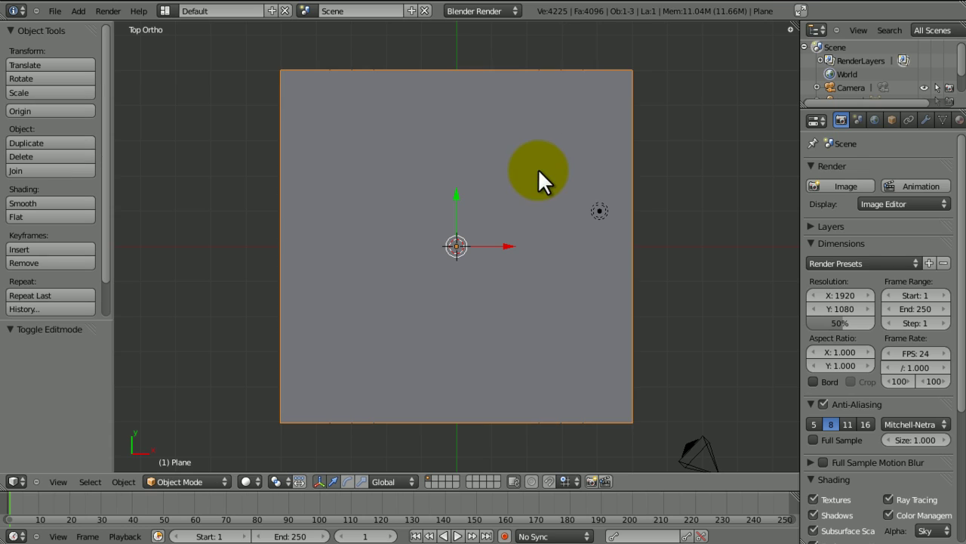
Widen the properties area and add a new material to the plane.
click(926, 120)
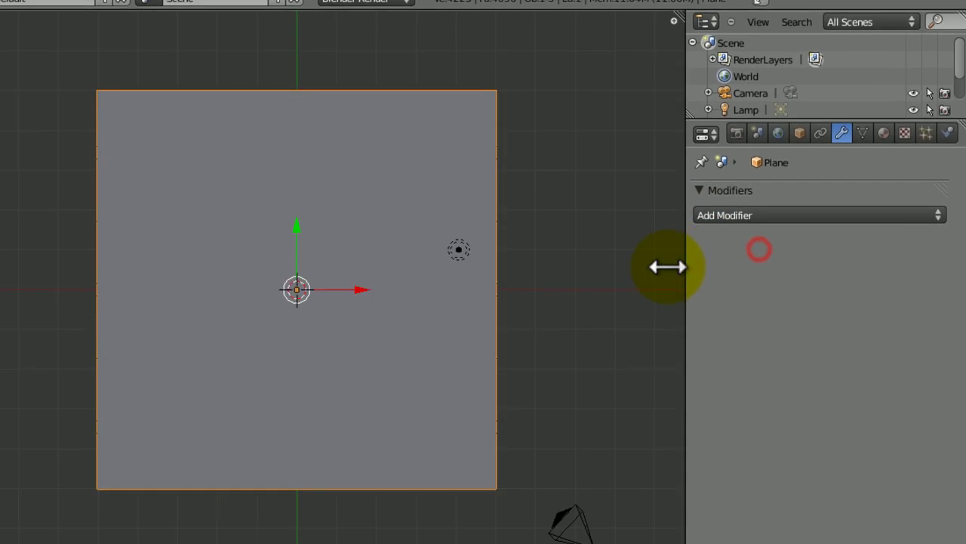
drag(799, 214, 722, 219)
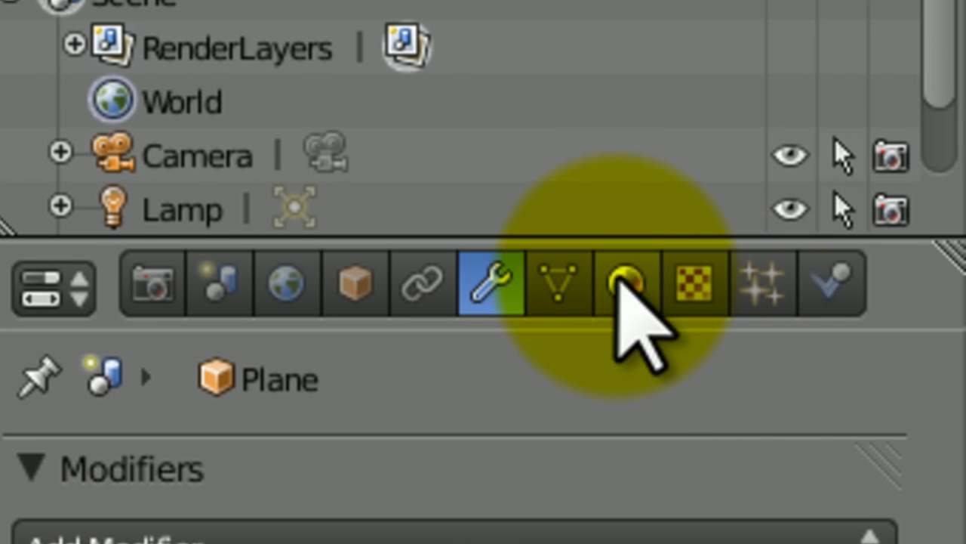
click(625, 283)
click(135, 431)
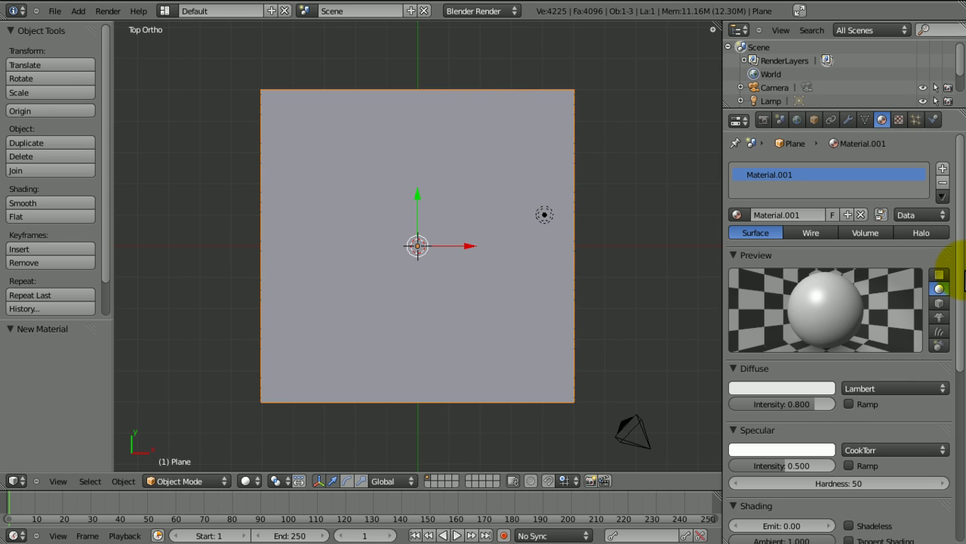
Add a new Clouds texture to the plane's material and disable its texture slot.
mouse_move(964, 278)
mouse_down()
mouse_move(949, 319)
mouse_move(943, 532)
mouse_move(904, 455)
mouse_up()
scroll(899, 438, up, 6)
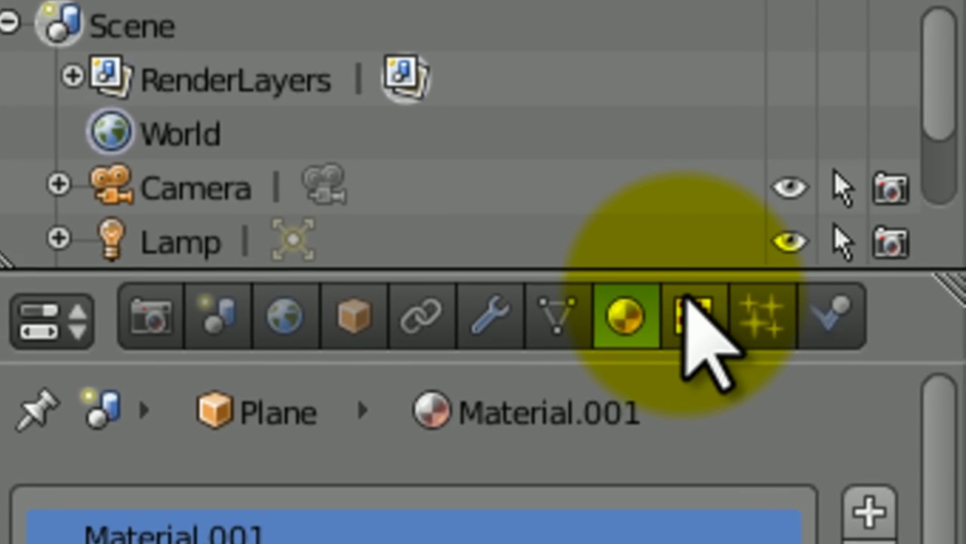
click(898, 119)
click(224, 428)
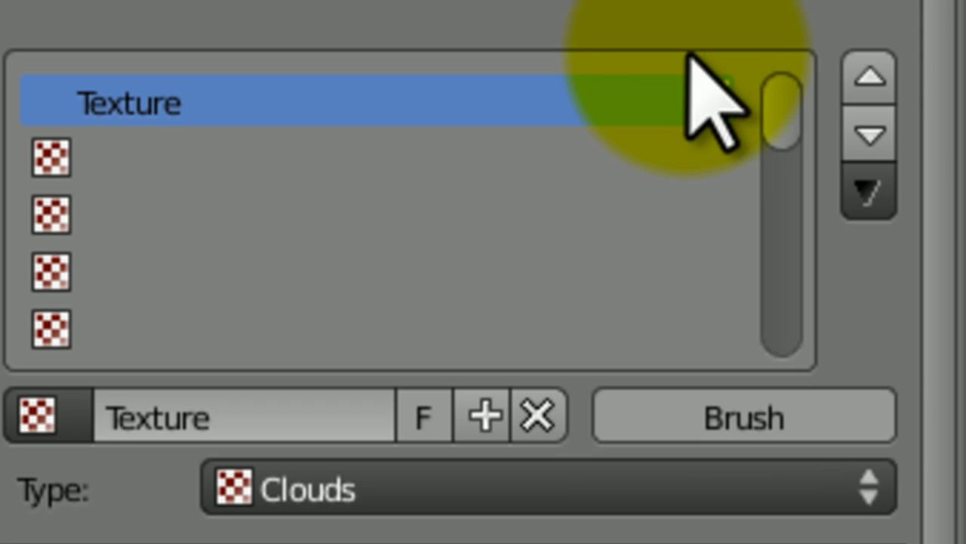
click(708, 97)
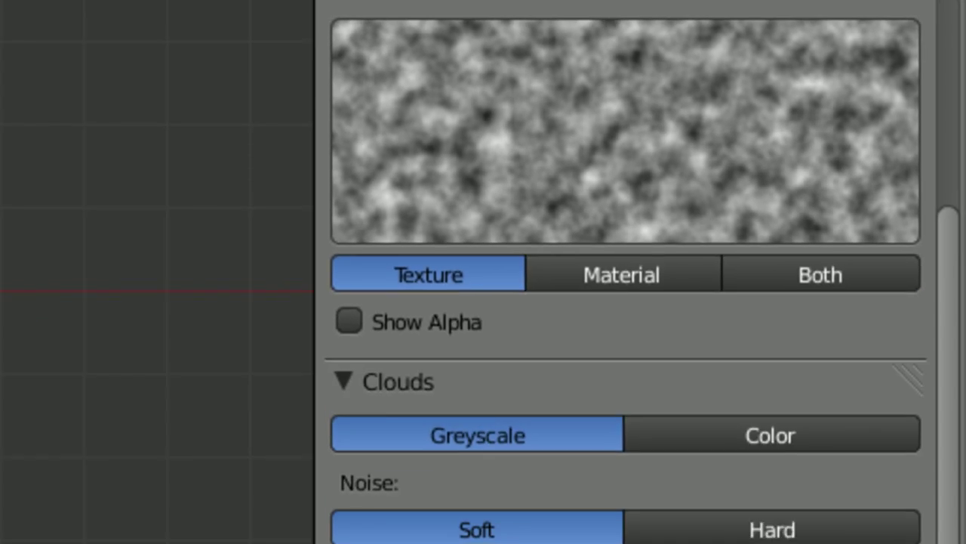
Set the Clouds texture's noise size to 0.15 and its depth to 6.
drag(587, 497, 590, 500)
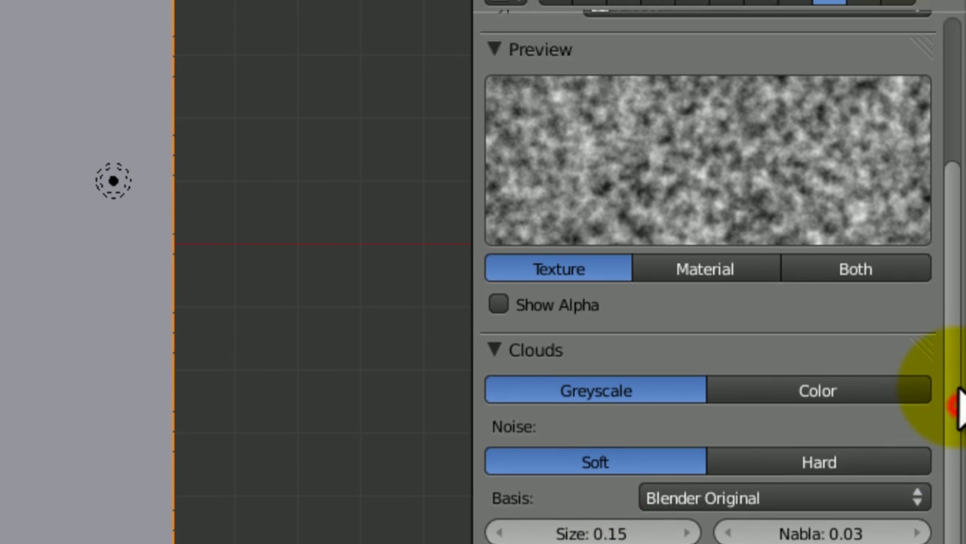
scroll(959, 400, up, 1)
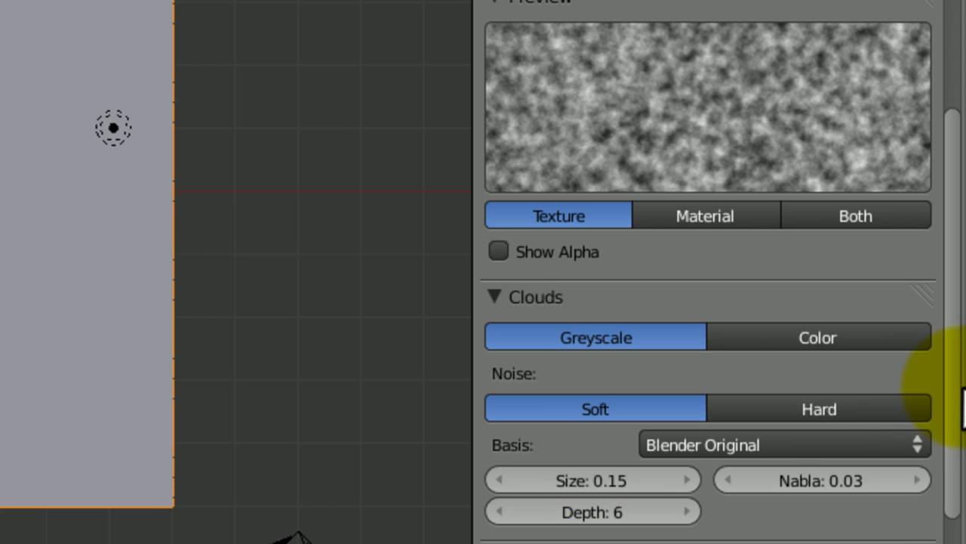
drag(956, 384, 956, 302)
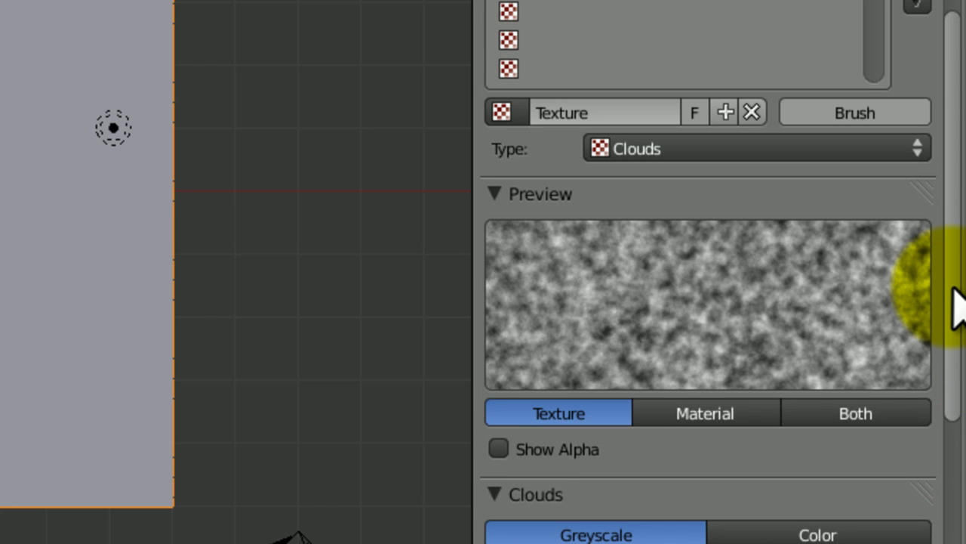
Add a Displace modifier to the plane and assign the Clouds texture named Texture to it.
drag(957, 309, 770, 60)
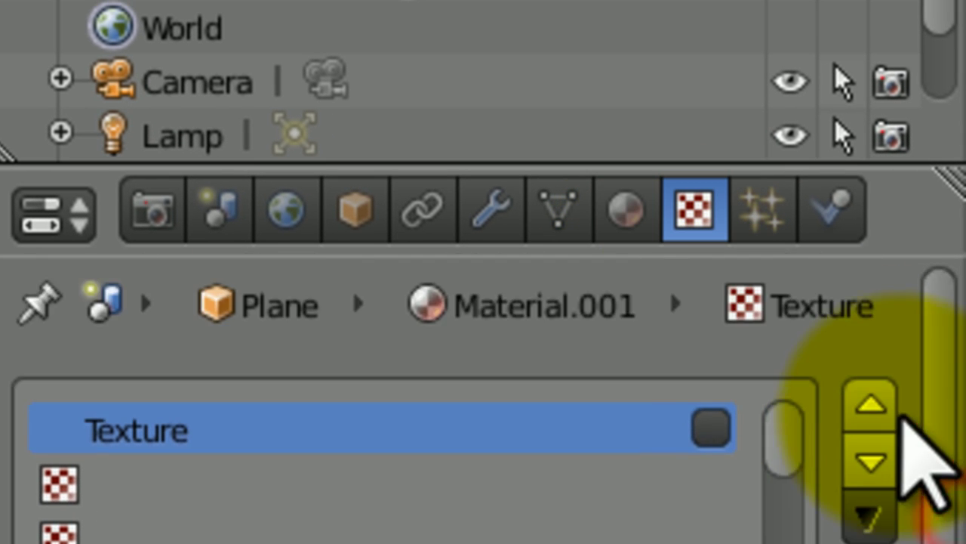
click(479, 210)
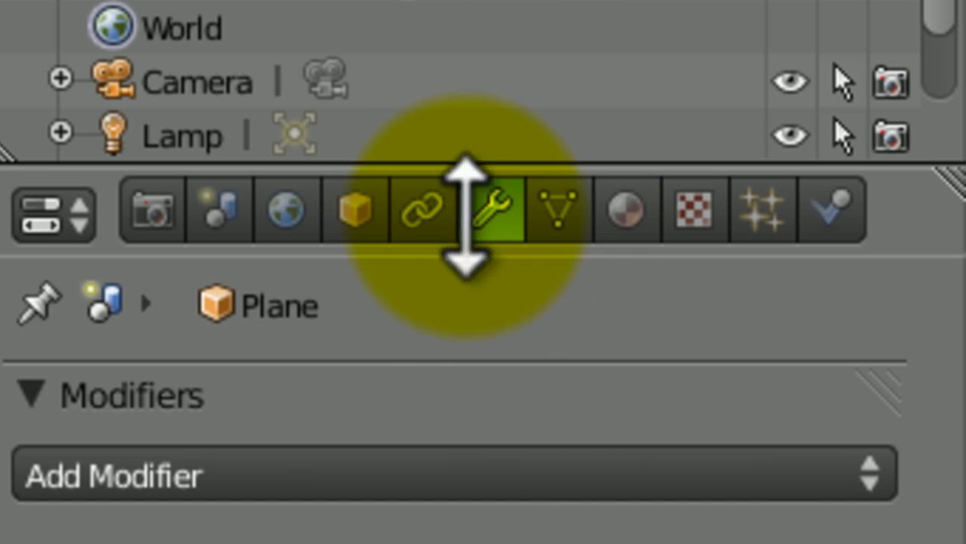
click(442, 456)
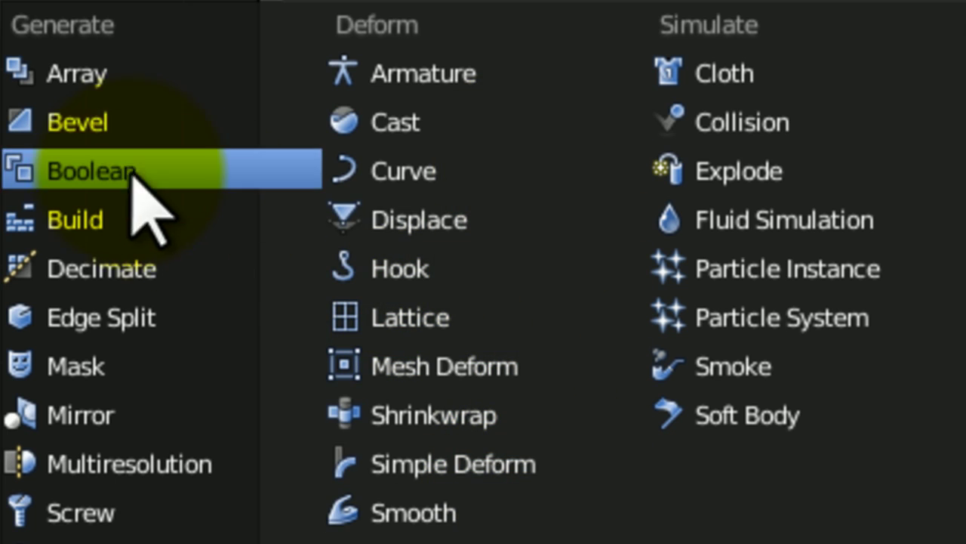
click(360, 219)
click(370, 227)
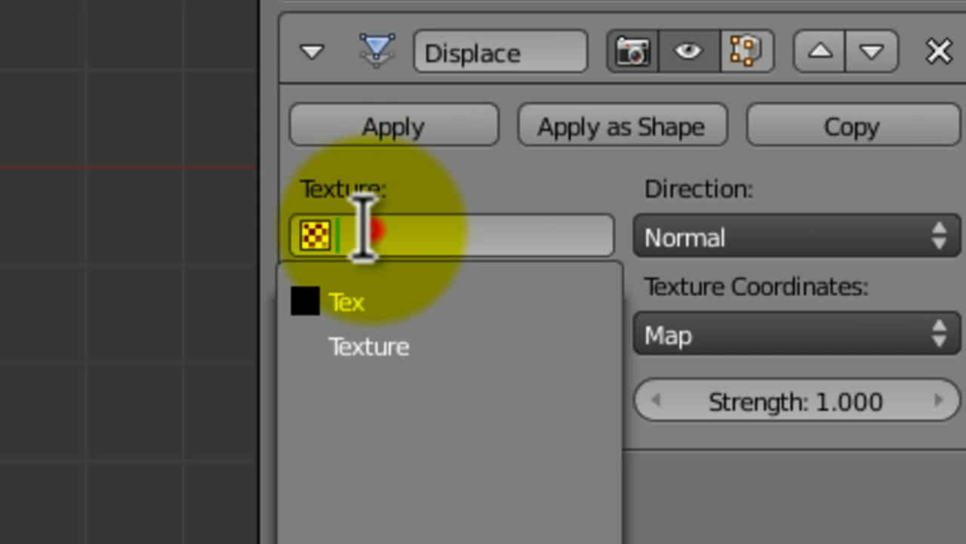
click(351, 341)
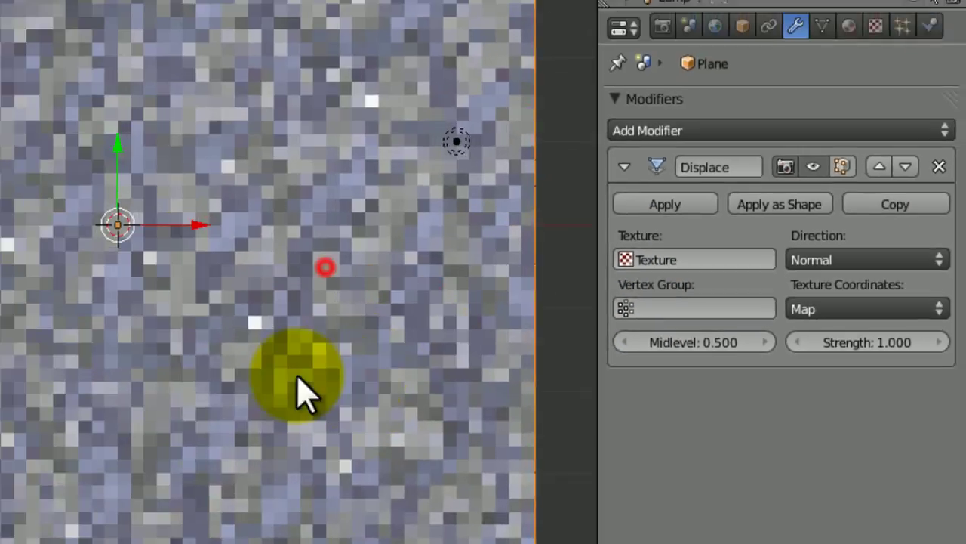
Set the Displace modifier's strength to 0.3 and subdivide the plane's entire mesh two more times.
middle_drag(478, 374, 483, 251)
drag(898, 321, 887, 321)
middle_drag(339, 367, 498, 382)
key(Tab)
key(a)
key(w)
click(479, 345)
key(w)
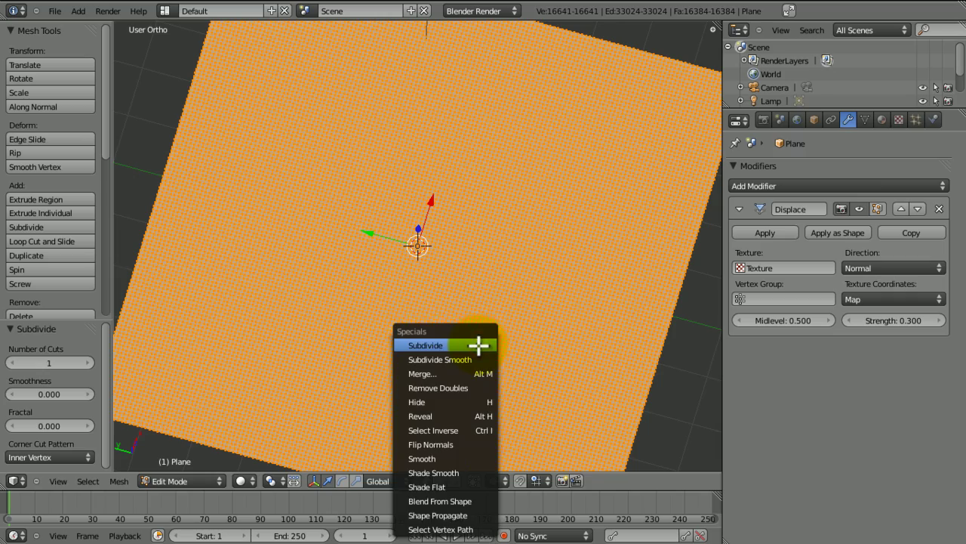
click(479, 345)
key(Tab)
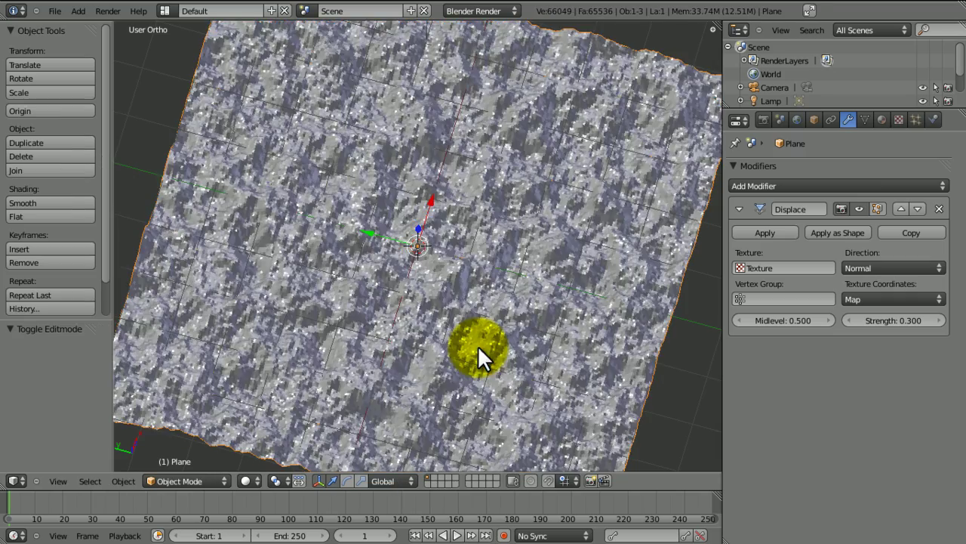
middle_drag(478, 346, 343, 303)
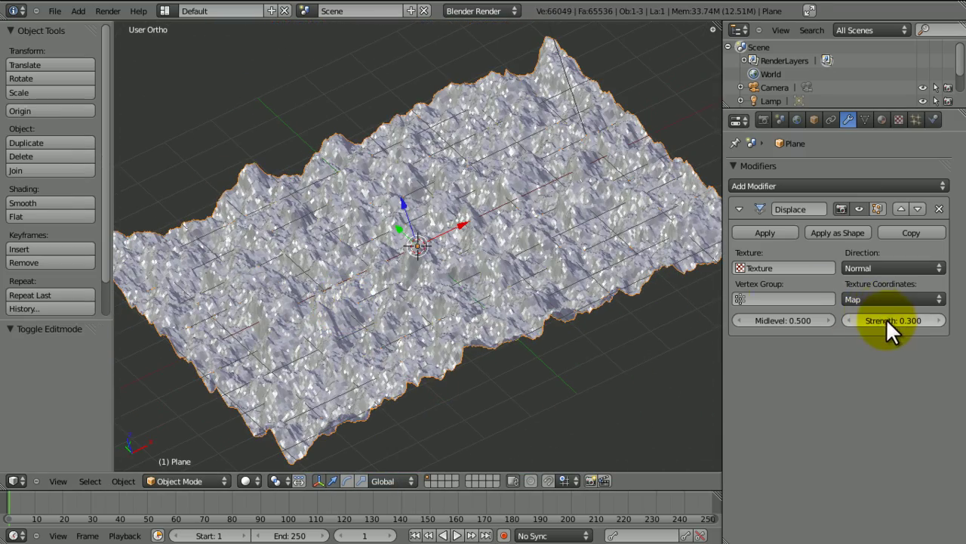
Lower the Displace modifier's strength to 0.1 for a flatter rough surface.
drag(884, 320, 884, 321)
middle_drag(484, 363, 517, 425)
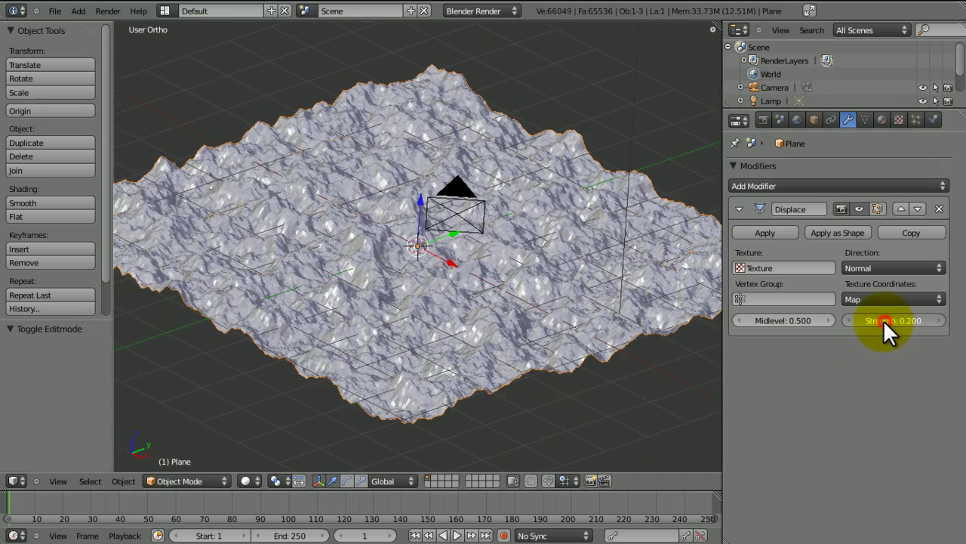
ctrl+scroll(881, 320, down, 1)
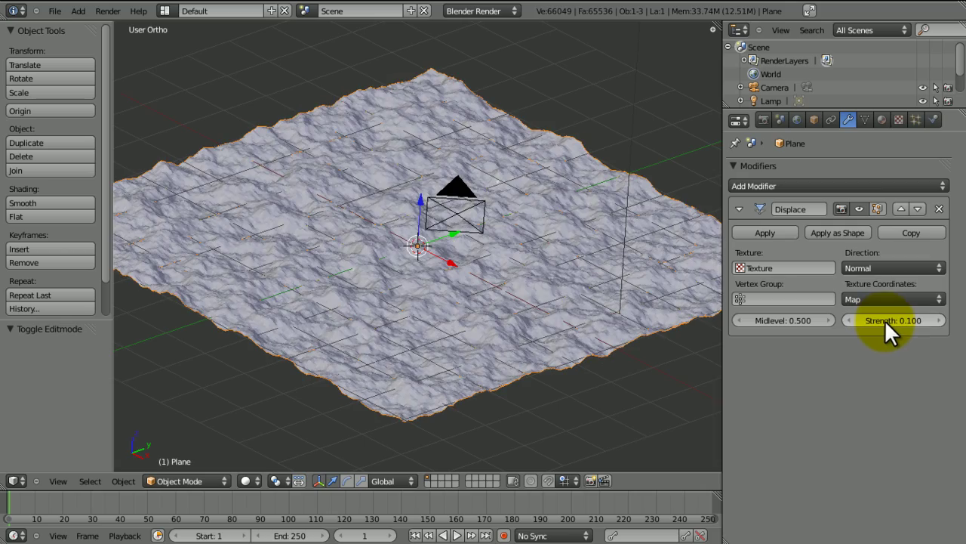
middle_drag(557, 292, 456, 376)
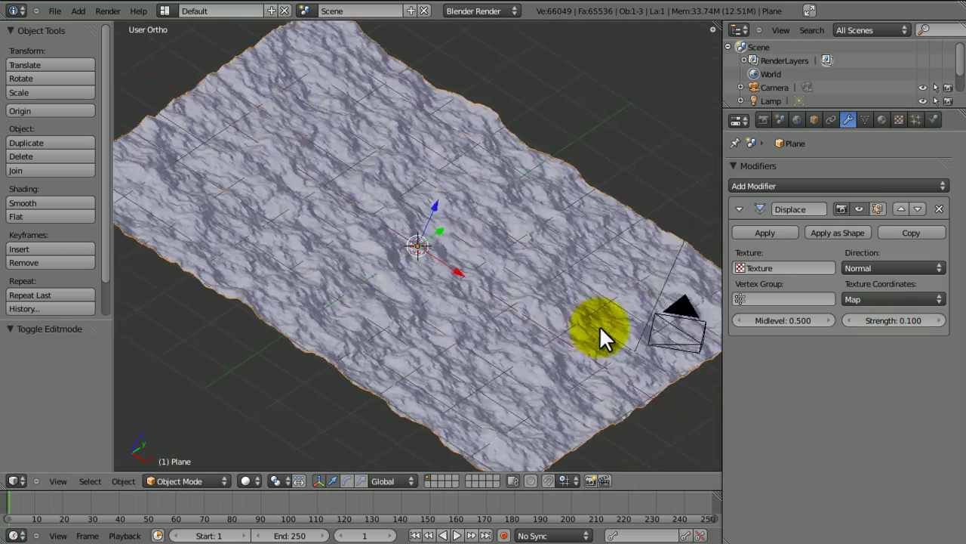
middle_drag(610, 320, 494, 343)
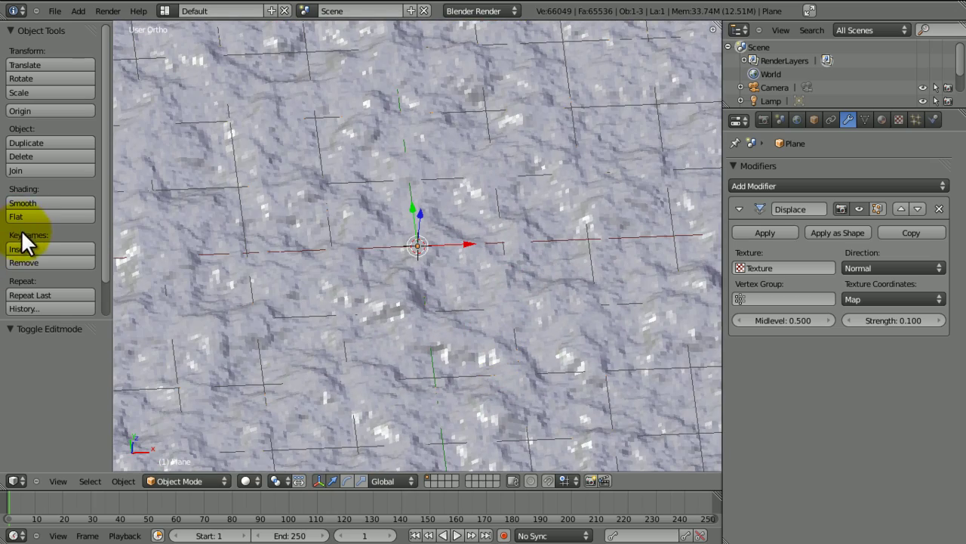
Try smooth shading on the displaced plane and return it to flat shading.
click(22, 202)
ctrl+middle_drag(445, 308, 296, 311)
middle_drag(80, 179, 47, 275)
click(42, 216)
middle_drag(518, 280, 400, 385)
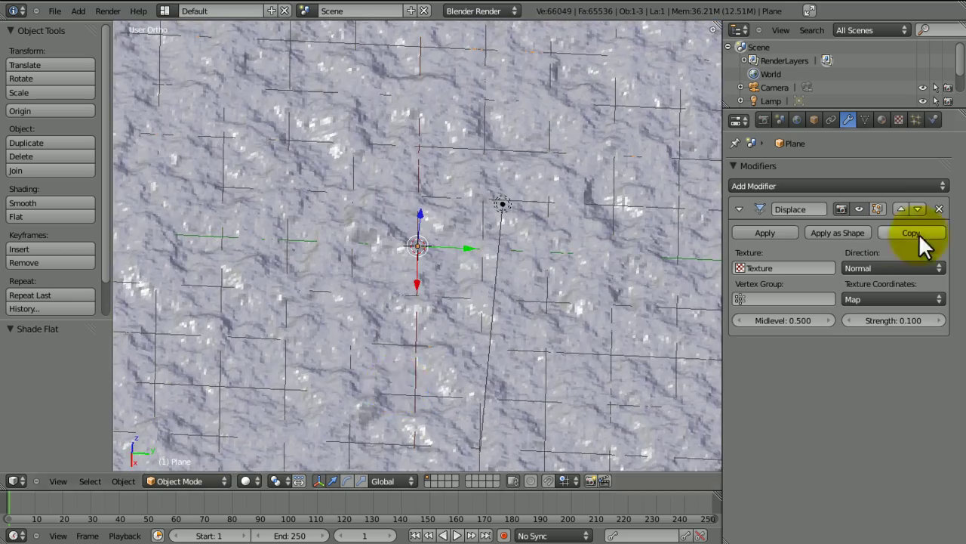
Try a much higher Displace strength and bring it back down to 0.2.
drag(904, 323, 886, 323)
middle_drag(685, 329, 961, 242)
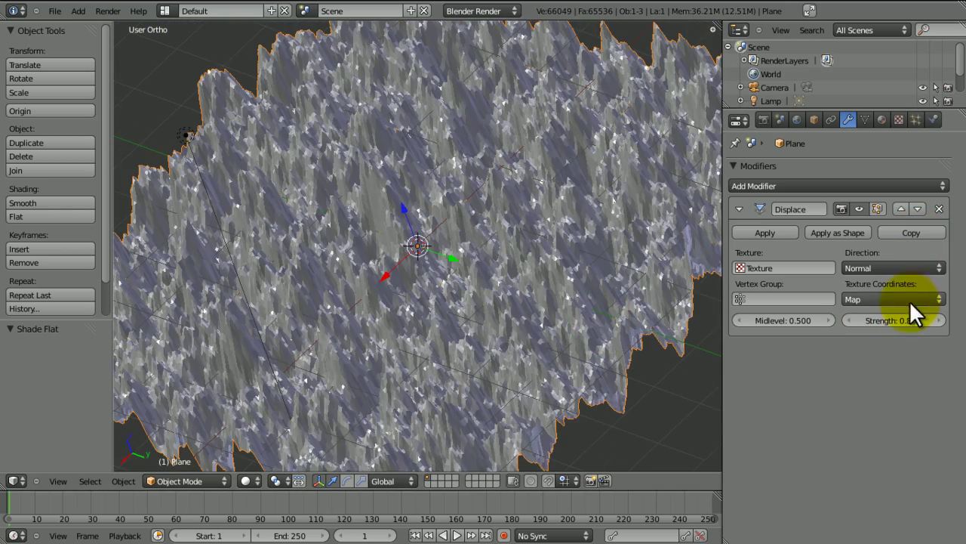
drag(893, 316, 892, 318)
middle_drag(679, 336, 396, 377)
middle_drag(513, 158, 476, 337)
scroll(496, 314, down, 8)
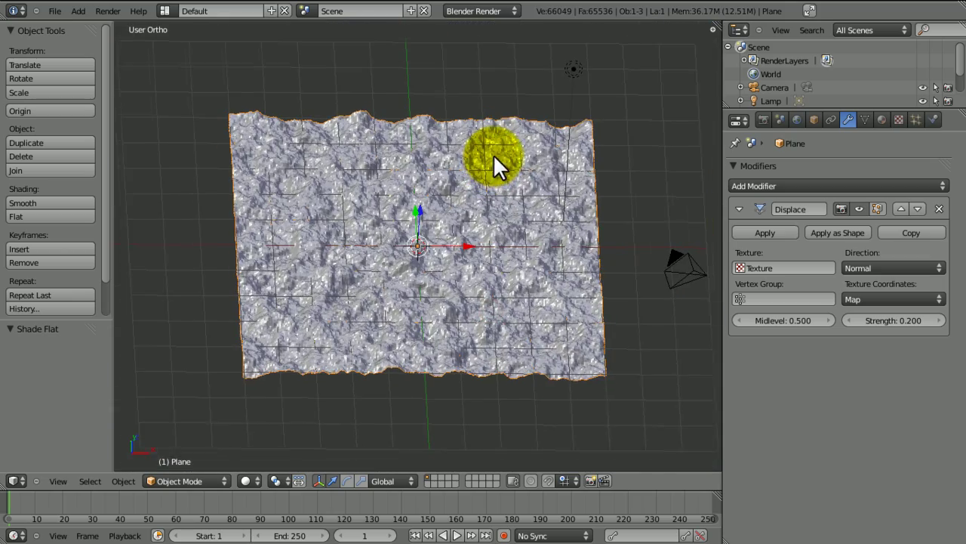
Change the type of the plane's displacement texture to Voronoi.
click(900, 120)
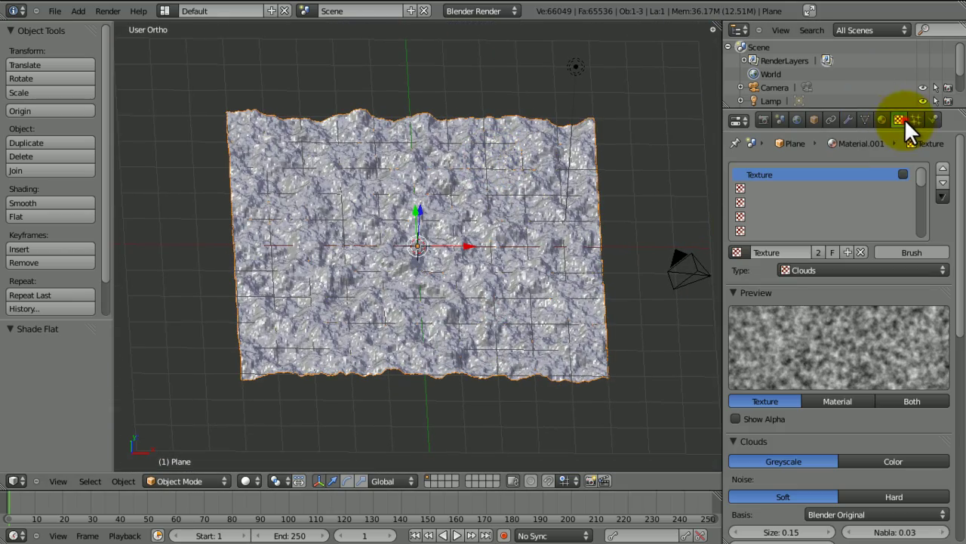
click(810, 266)
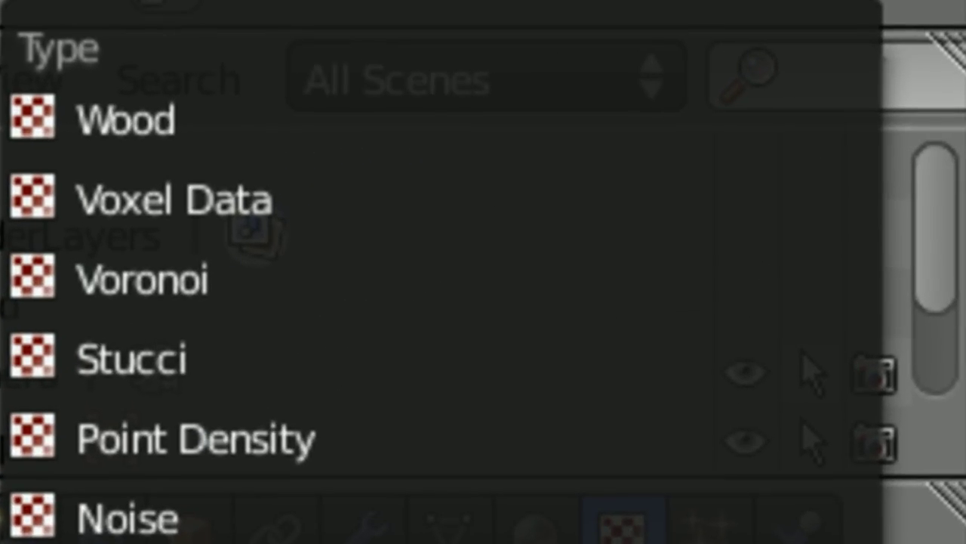
click(335, 423)
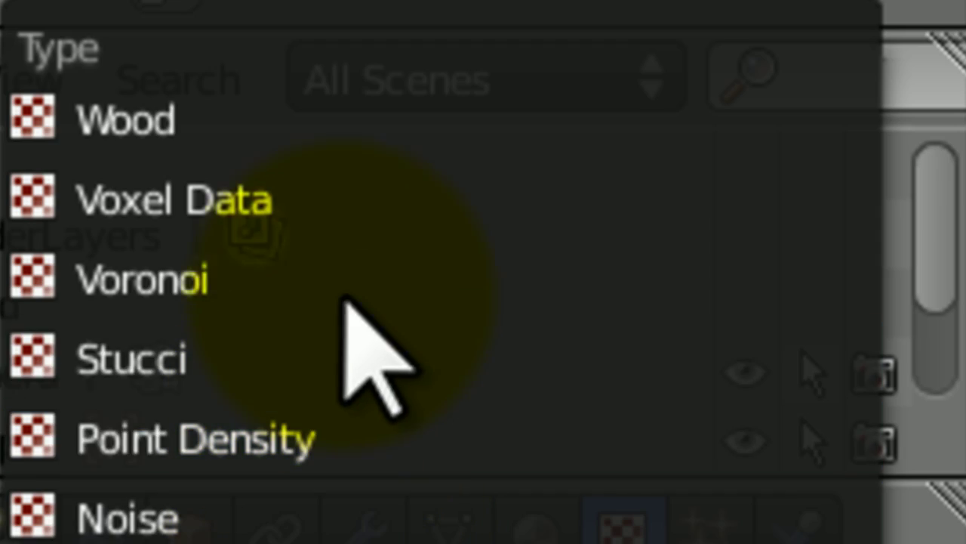
click(348, 247)
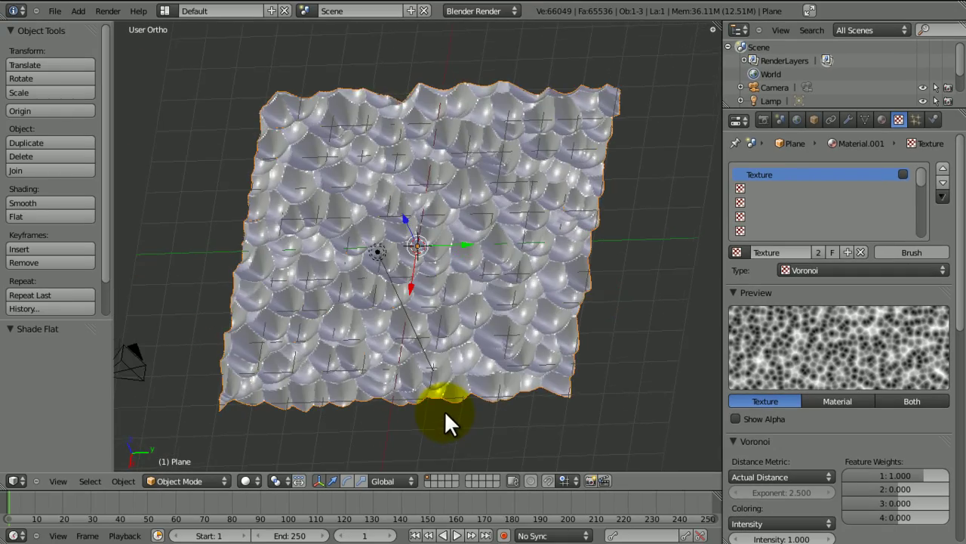
middle_drag(444, 410, 521, 223)
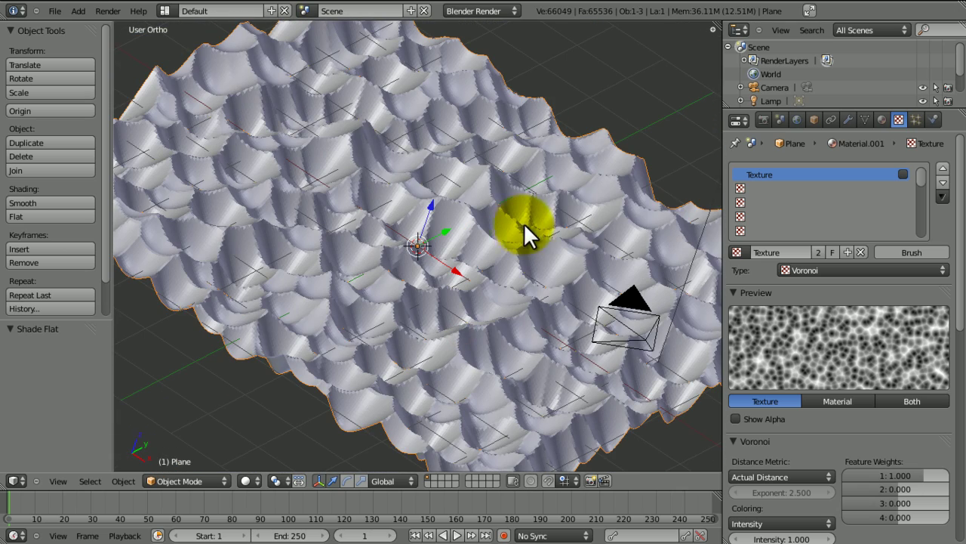
Set the Displace modifier's strength to 0.1 and apply smooth shading to the plane.
click(849, 119)
middle_drag(527, 285, 447, 271)
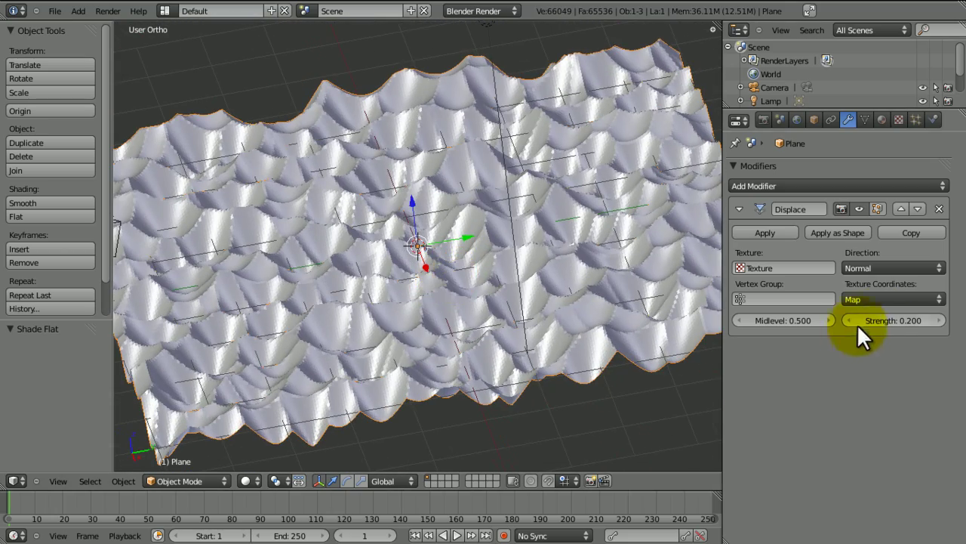
drag(903, 315, 903, 315)
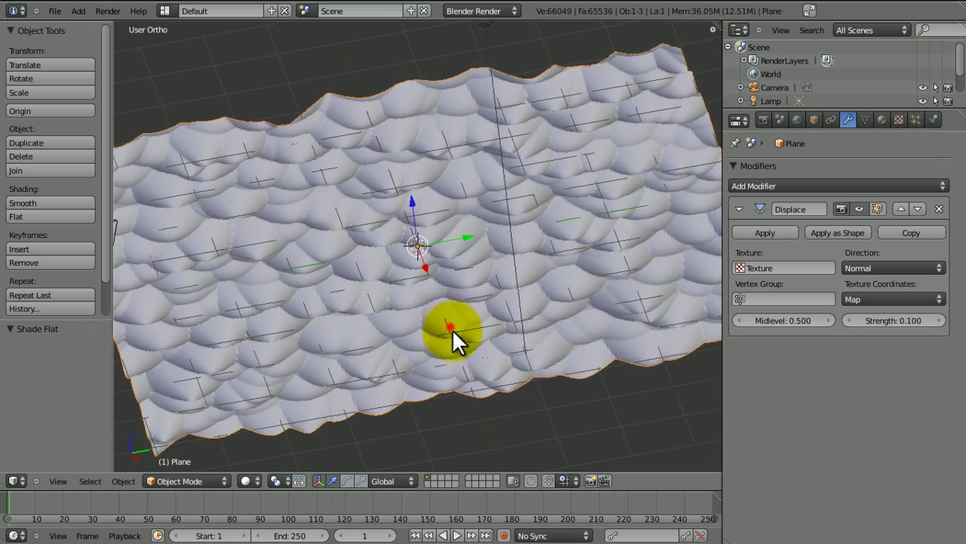
middle_drag(460, 335, 447, 299)
scroll(447, 299, up, 3)
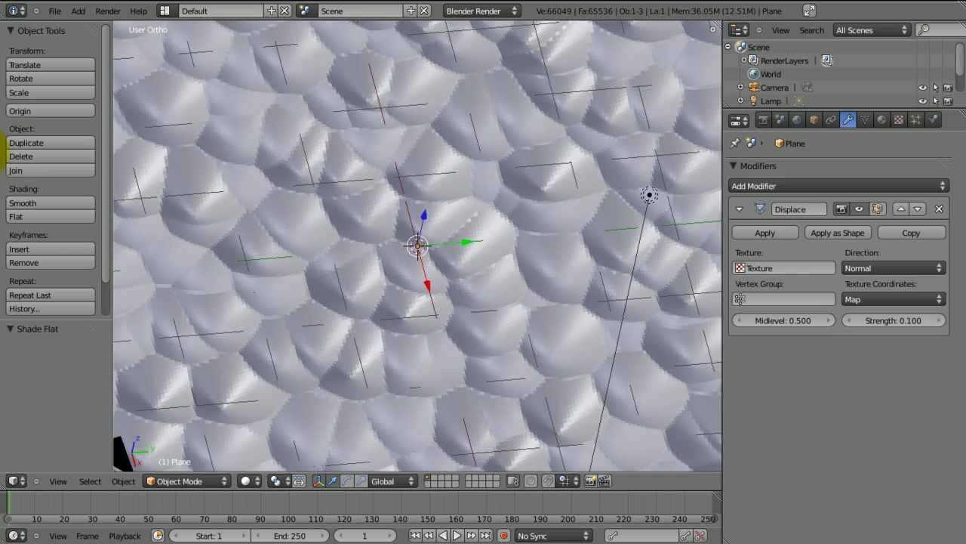
click(38, 203)
middle_drag(414, 371, 424, 302)
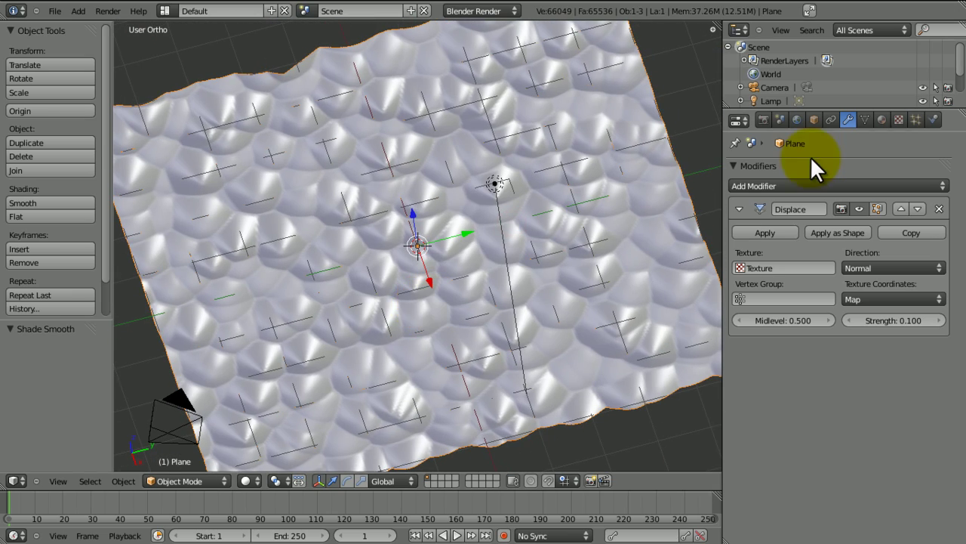
Change the displacement texture's type to Noise and set the Displace modifier's strength to 1.
click(899, 119)
click(795, 270)
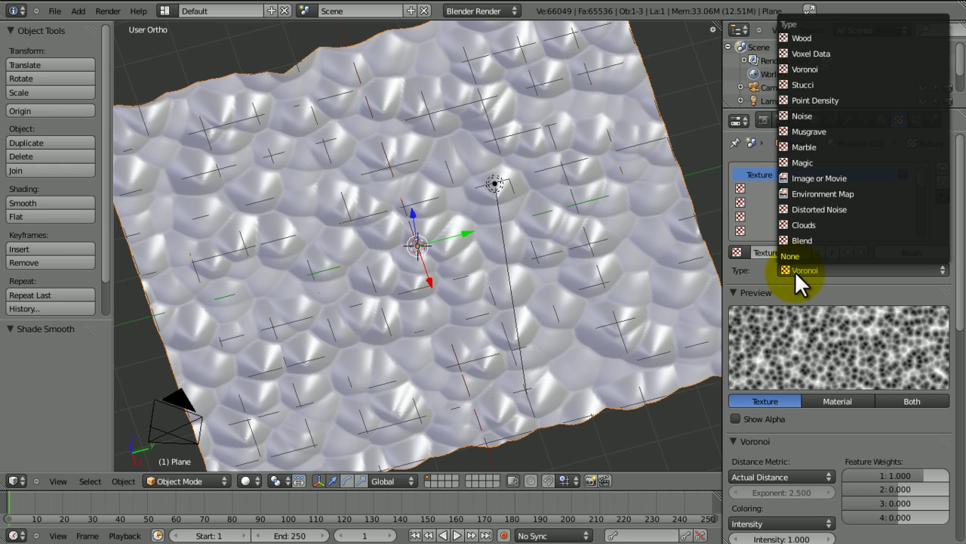
click(813, 117)
middle_drag(566, 309, 544, 325)
click(849, 120)
drag(900, 317, 903, 316)
middle_drag(539, 319, 545, 283)
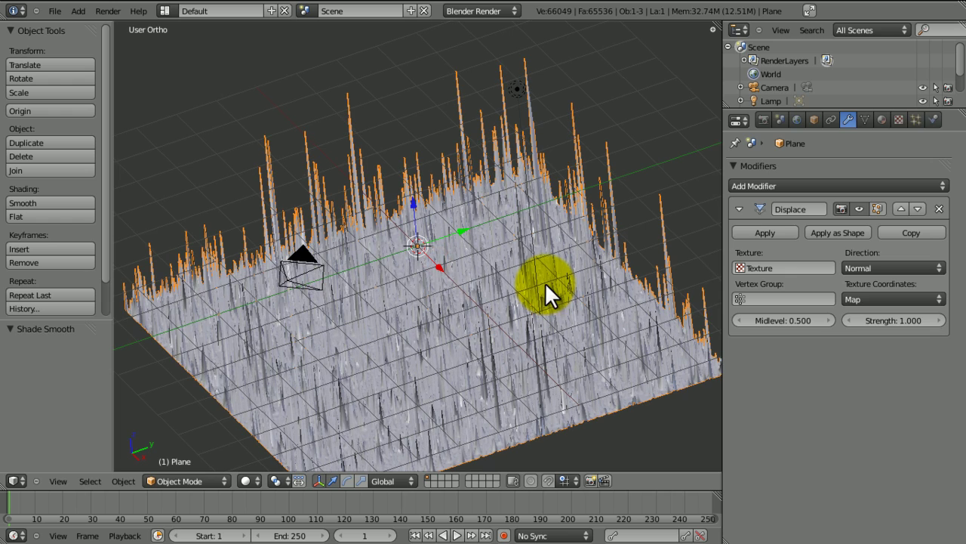
Change the displacement texture's type to Musgrave and set the Displace modifier's strength to 0.1.
click(903, 120)
click(785, 266)
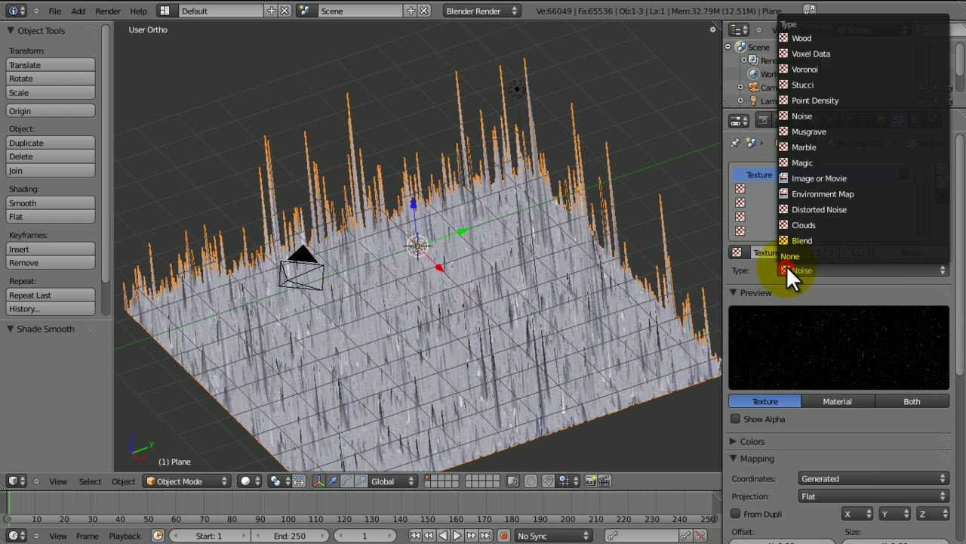
click(810, 132)
middle_drag(641, 194, 481, 231)
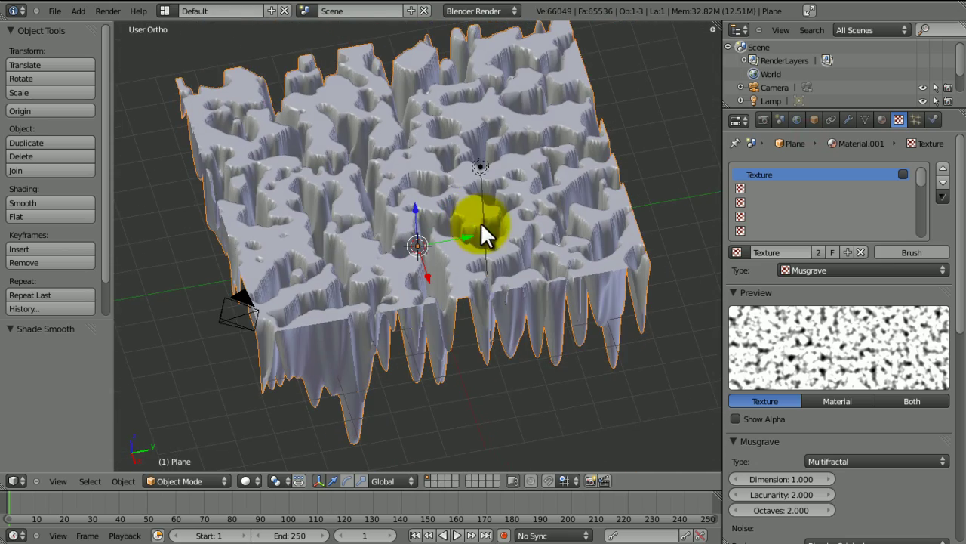
click(848, 119)
drag(892, 313, 883, 315)
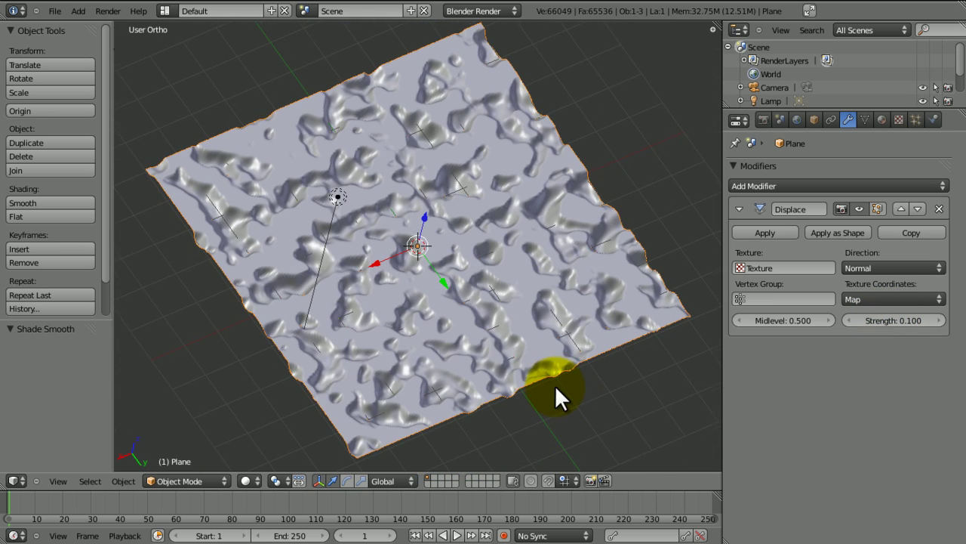